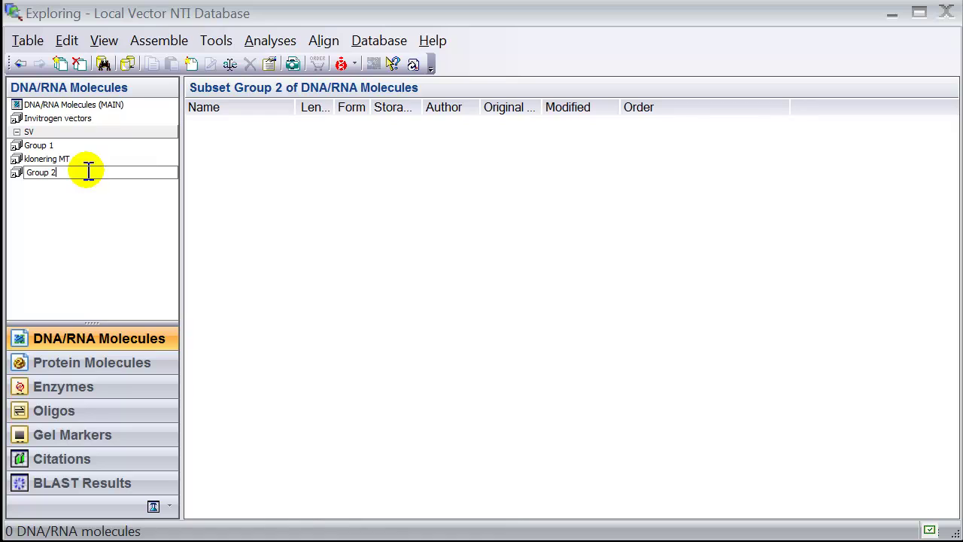
- Rename the new DNA/RNA subset Group 2 as "new subset DNA molecules"
key(BackSpace)
key(BackSpace)
key(BackSpace)
key(BackSpace)
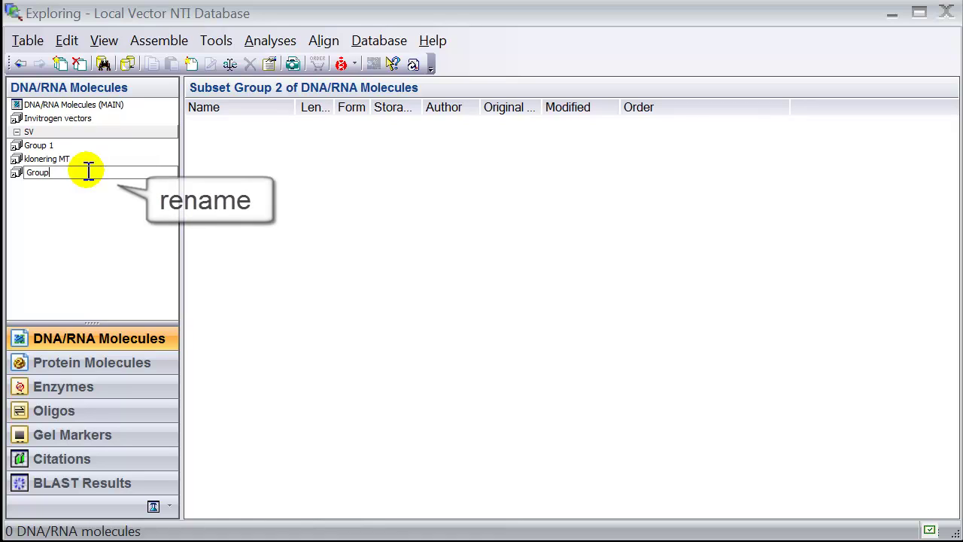
text(ne)
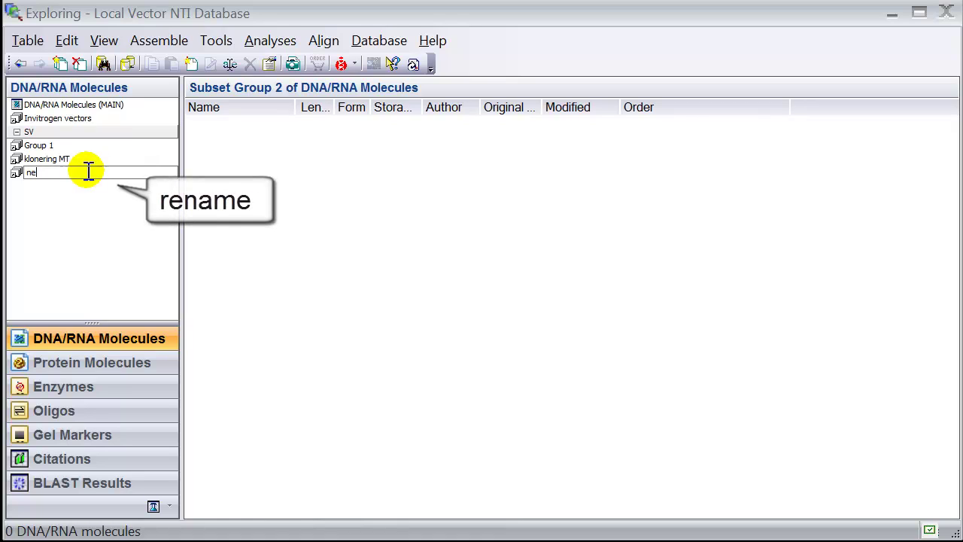
text(w subset)
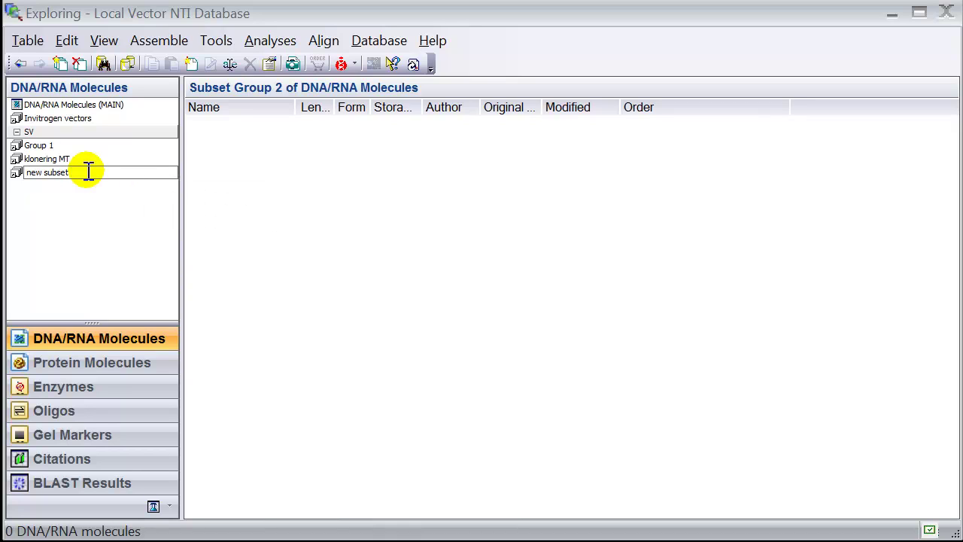
text( DNA molecules)
key(Return)
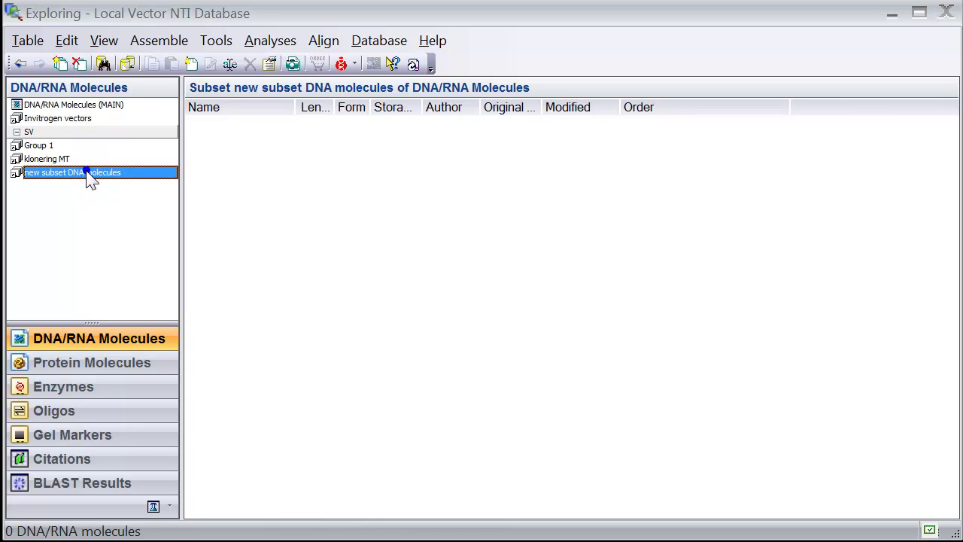
- Edit the new DNA subset to include the plasmids pRSVneo, pUC18 and pUC19 from the MAIN source
right_click(87, 171)
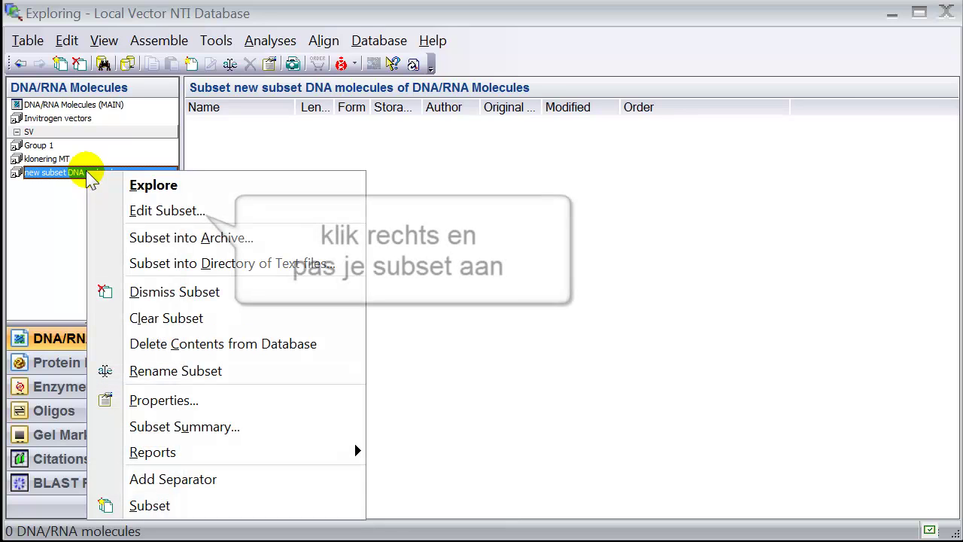
click(144, 214)
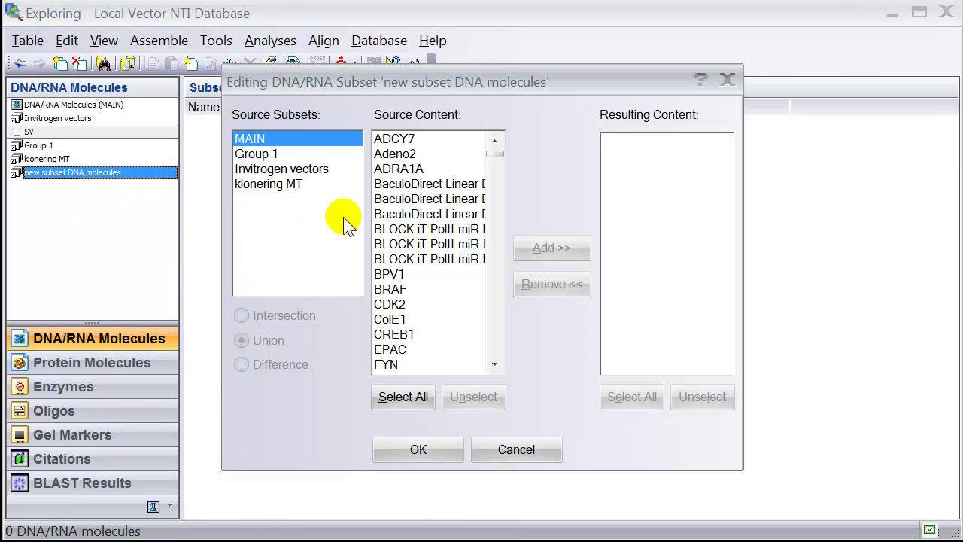
scroll(397, 248, down, 1)
scroll(397, 248, down, 10)
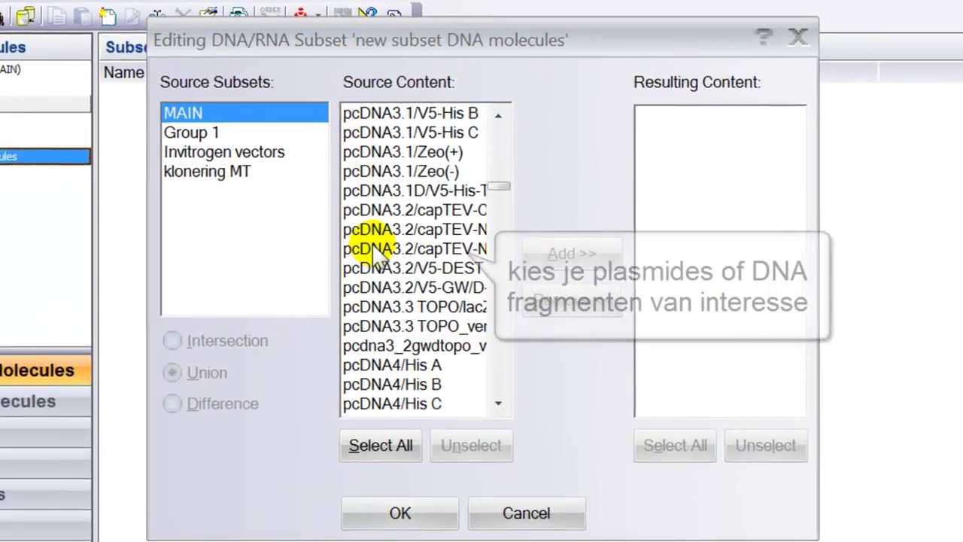
scroll(374, 256, down, 15)
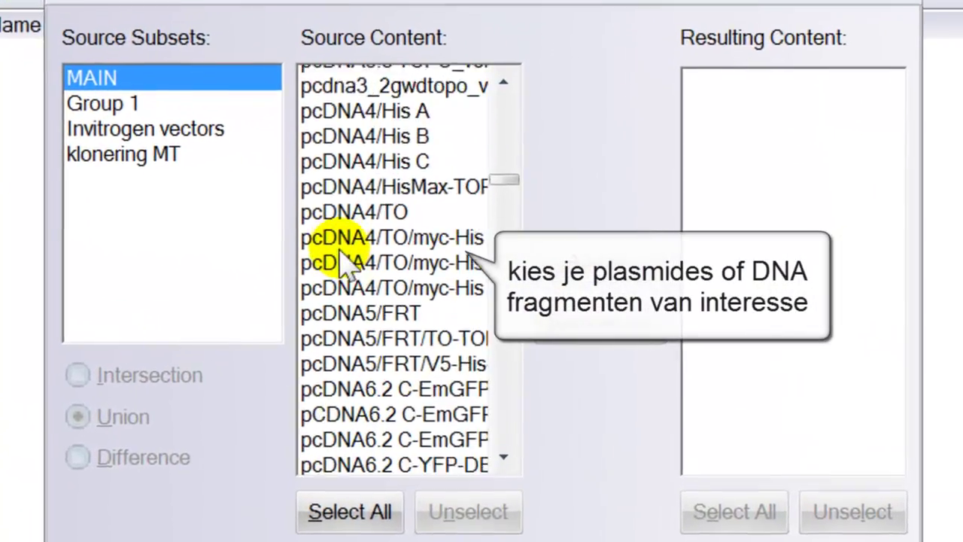
scroll(333, 259, down, 4)
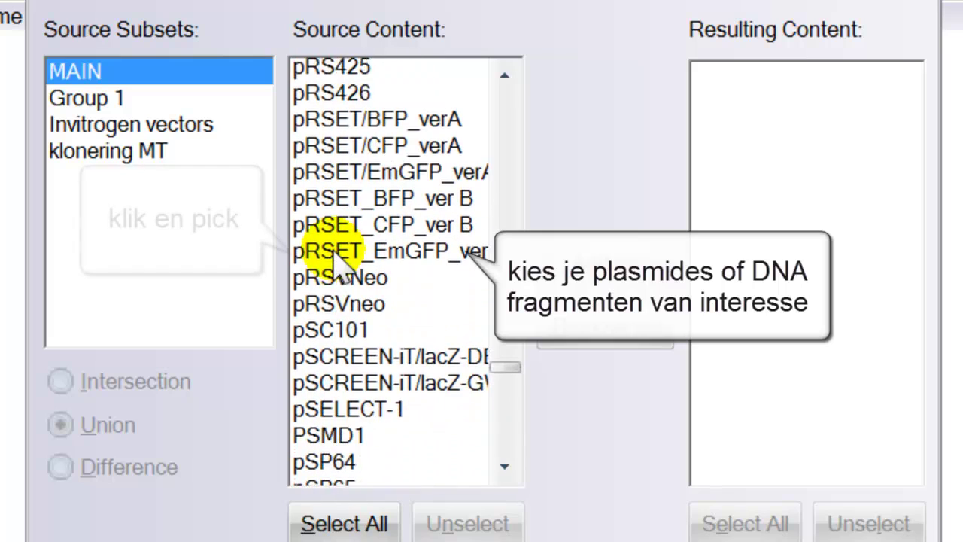
click(334, 256)
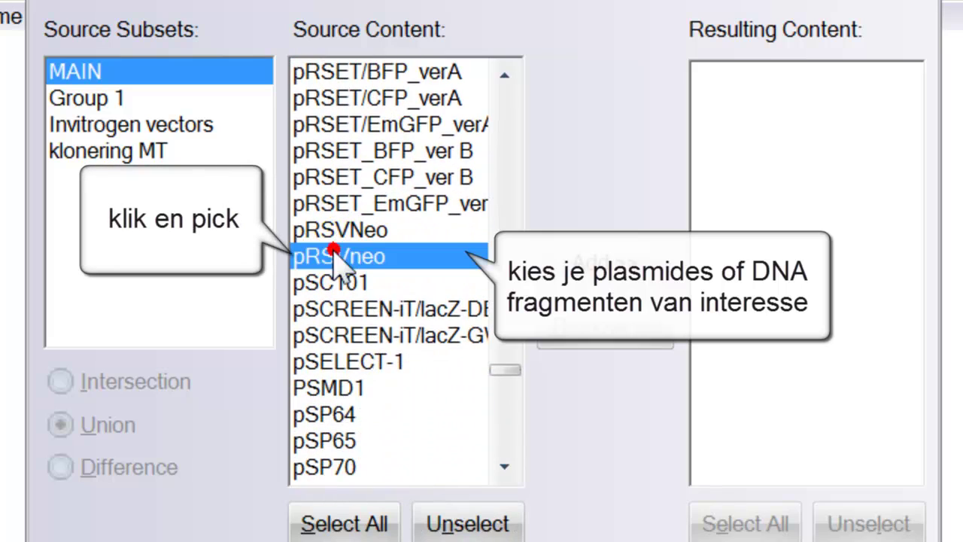
scroll(334, 259, down, 8)
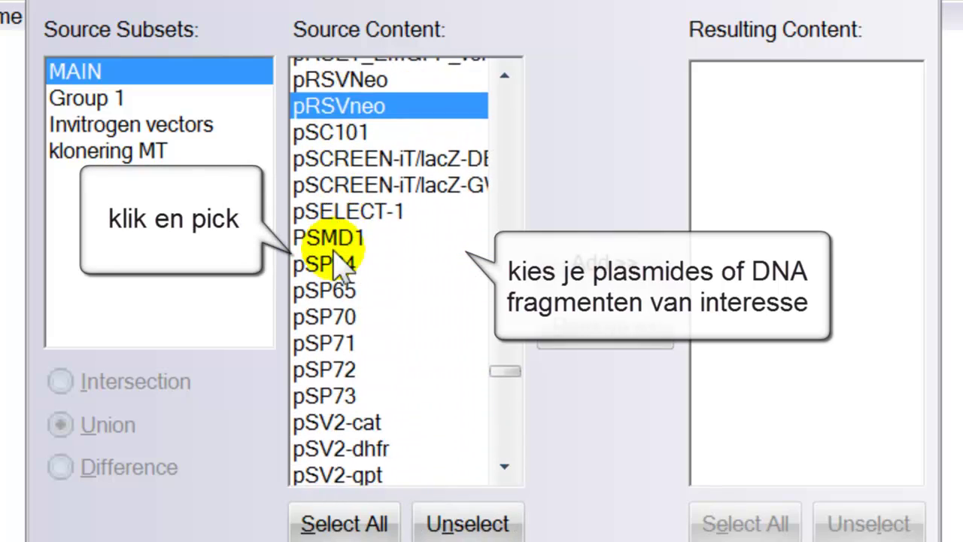
scroll(336, 259, down, 1)
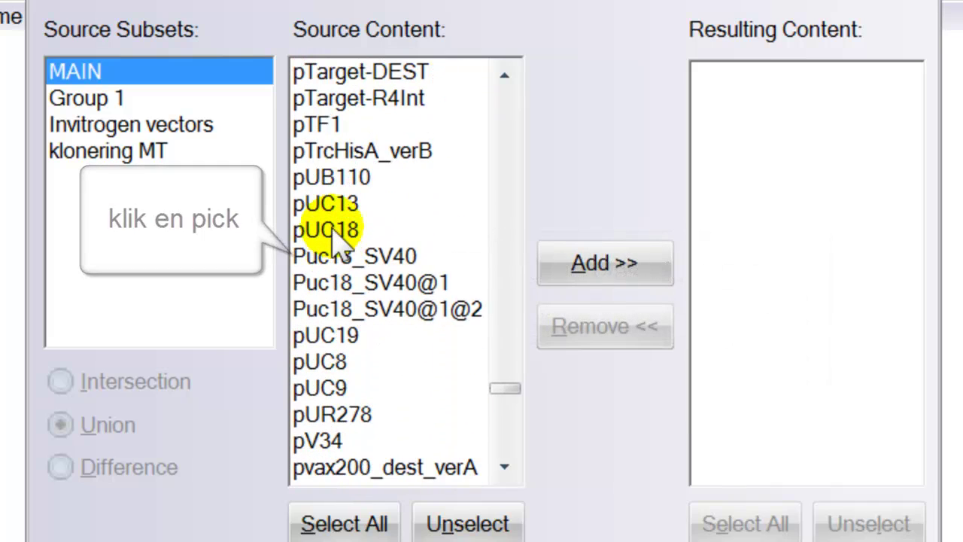
click(336, 229)
ctrl+click(347, 334)
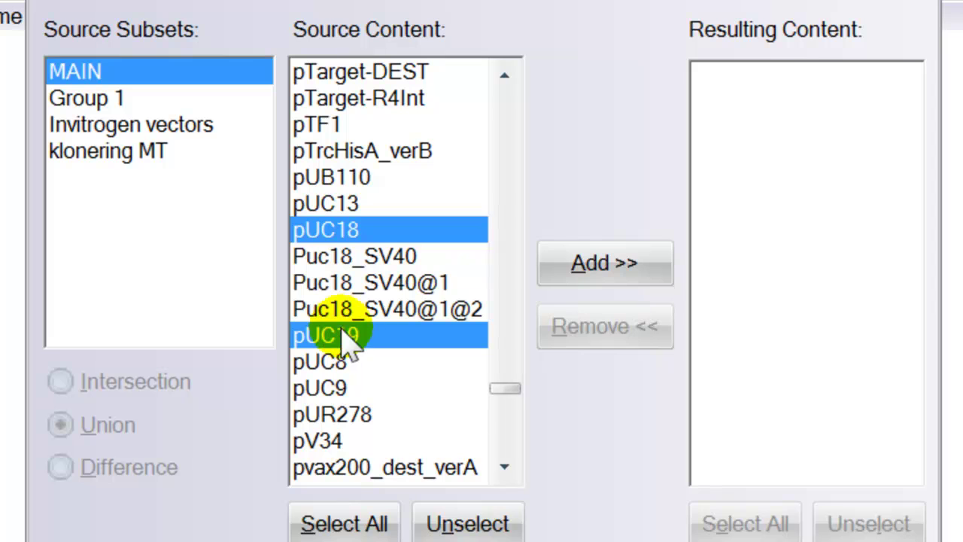
click(590, 272)
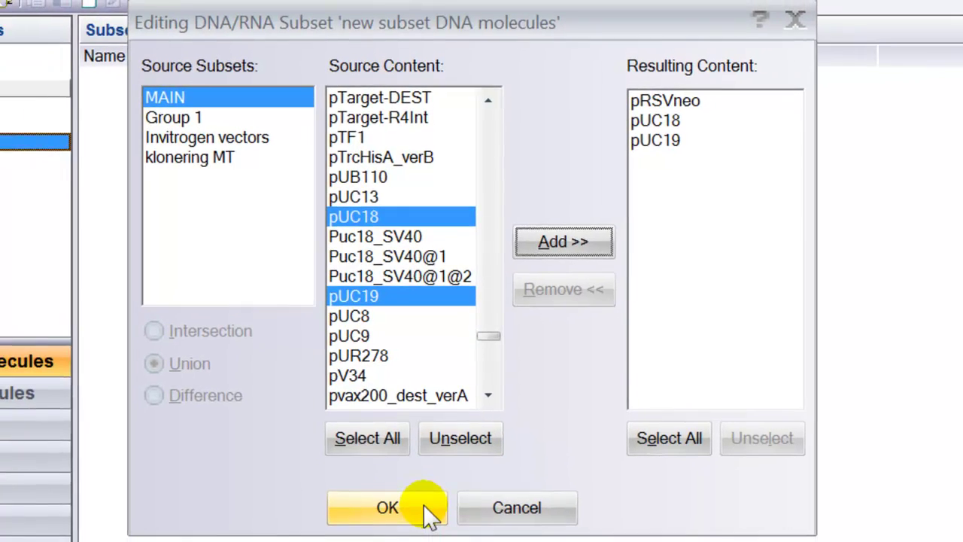
click(418, 541)
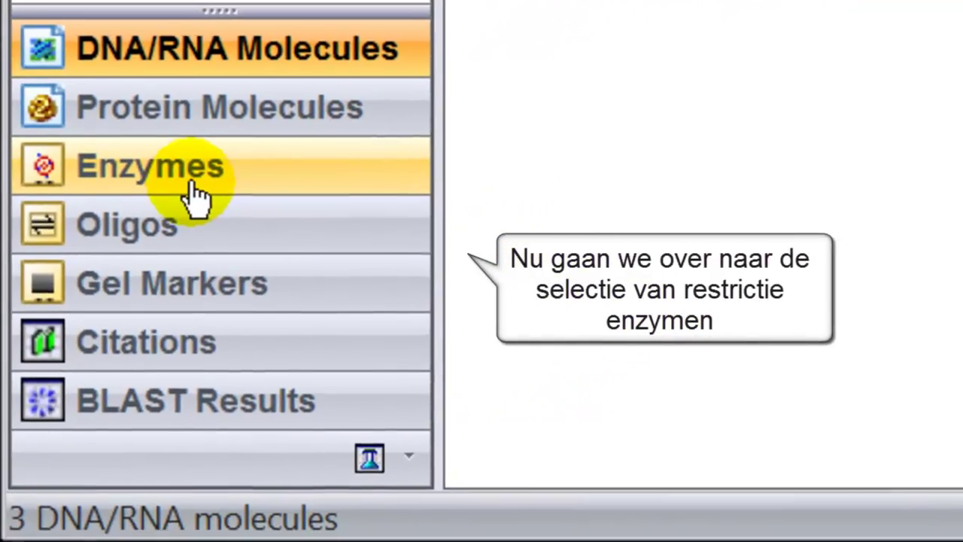
- Create a new subset in the enzyme database and name it "nieuwe subset enzymes"
click(105, 257)
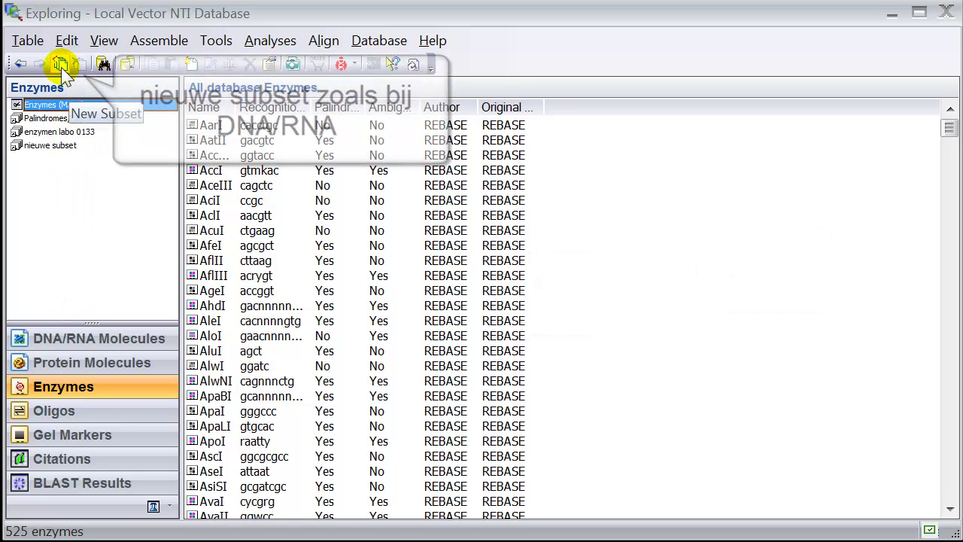
click(59, 63)
click(75, 159)
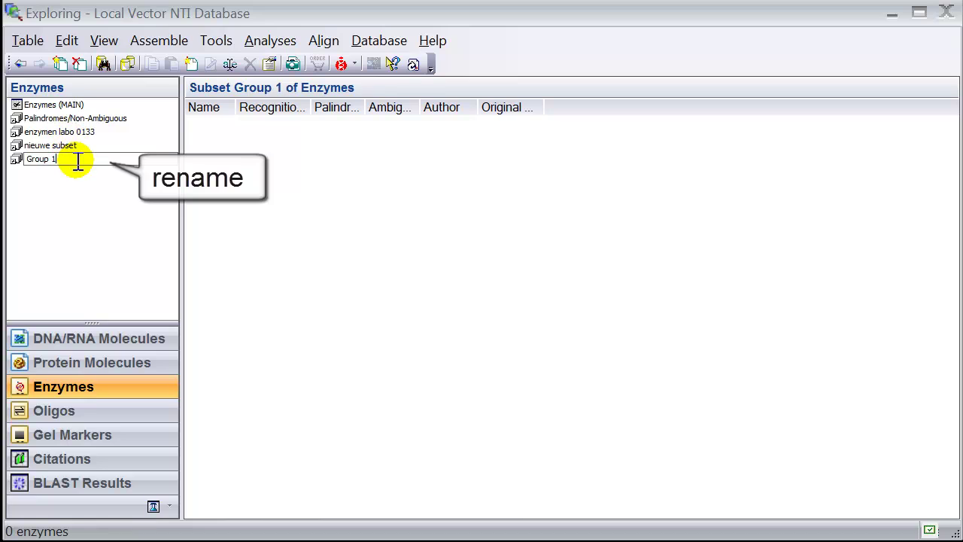
drag(75, 159, 23, 160)
text(nieuwe subset e)
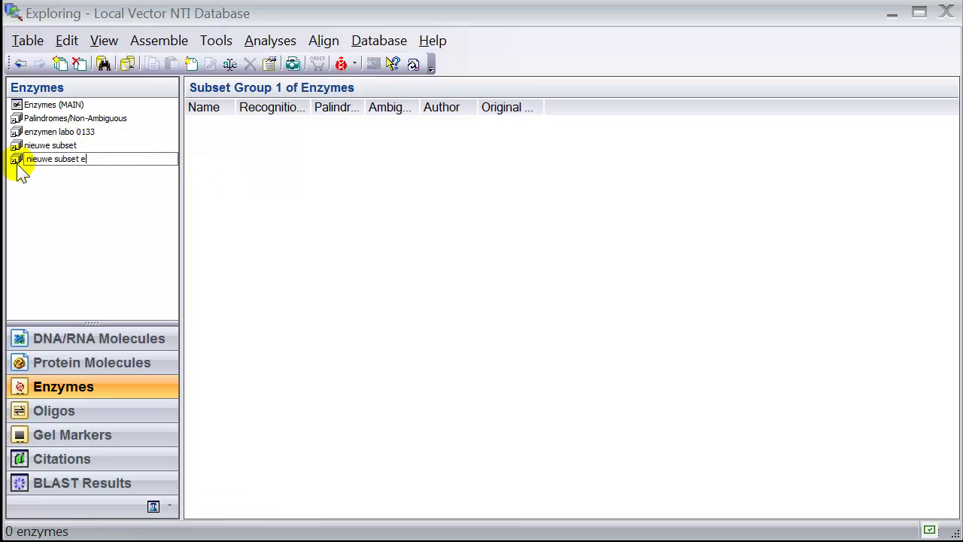
text(nzymes)
key(Return)
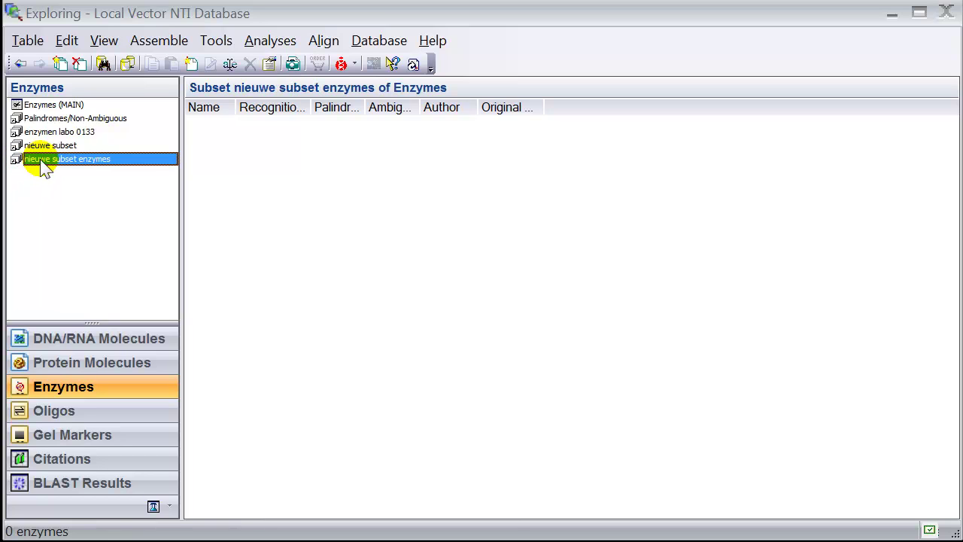
- Open the subset "nieuwe subset enzymes" for editing and select AfeI and BamHI from the MAIN source
right_click(43, 168)
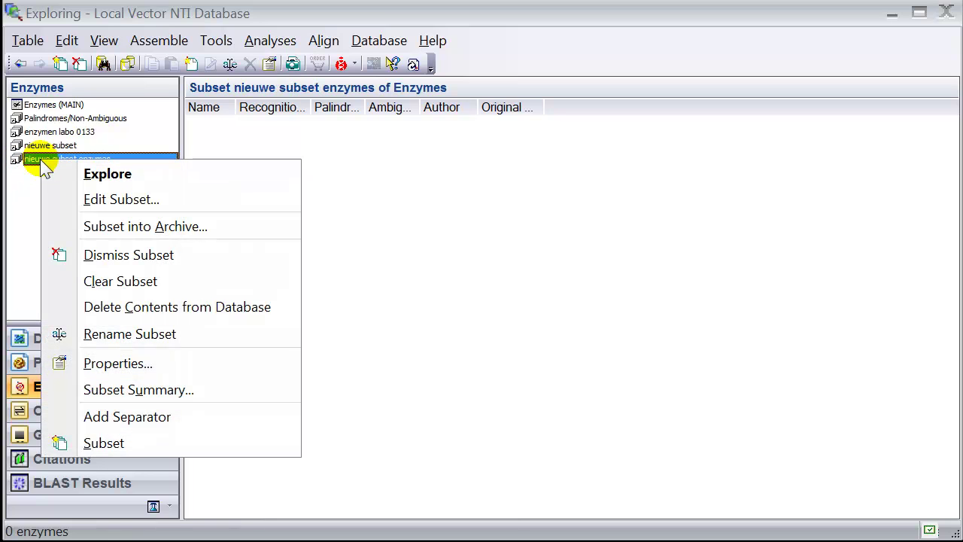
click(103, 197)
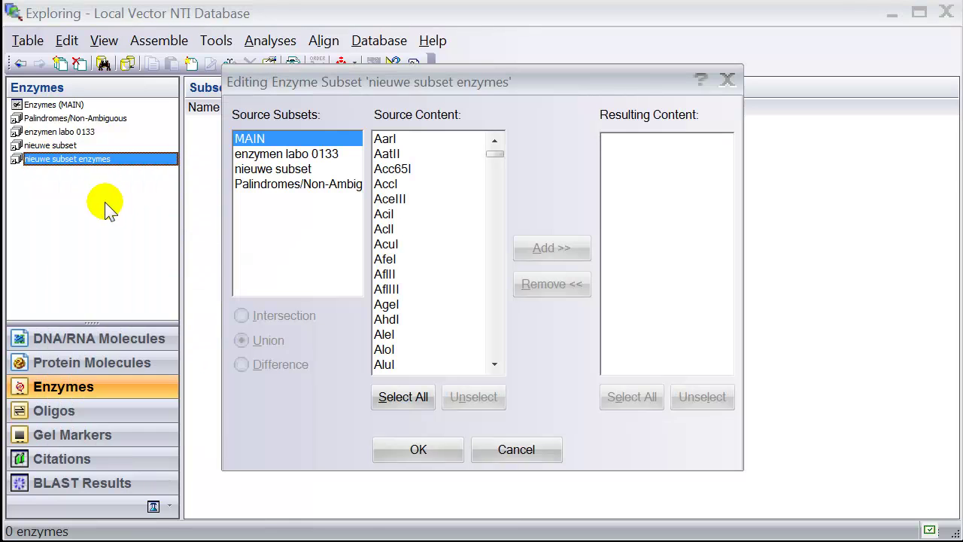
scroll(383, 184, down, 2)
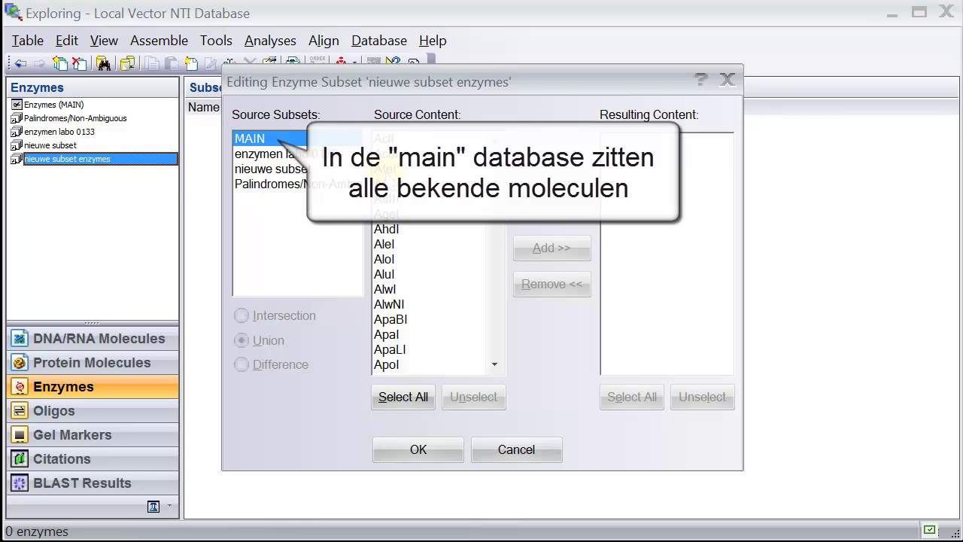
click(384, 169)
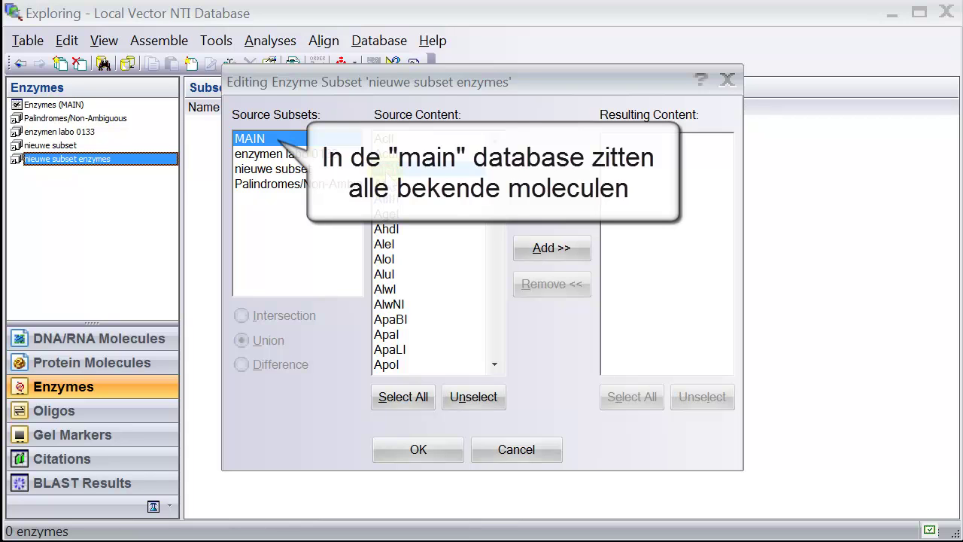
scroll(383, 168, down, 7)
click(386, 170)
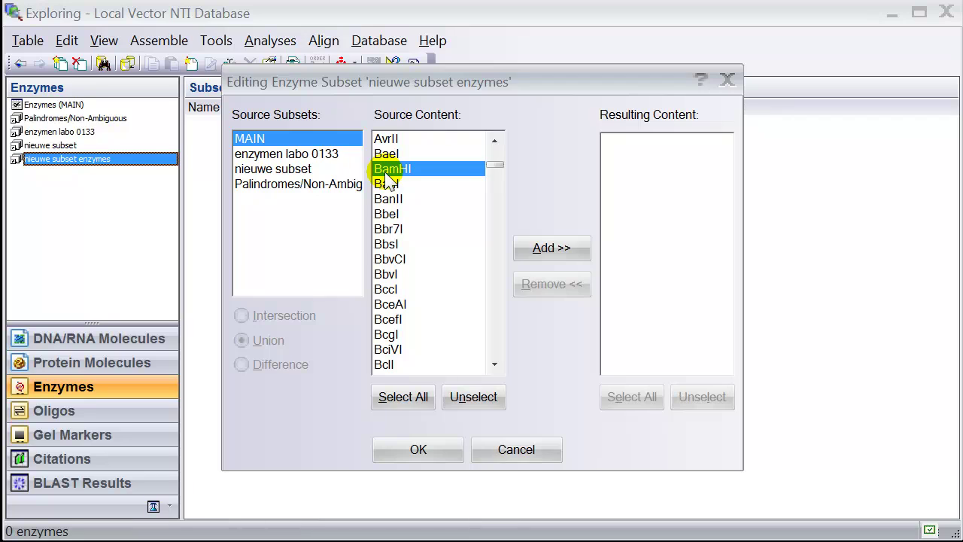
- Extend the source enzyme selection with EcoRI, HindIII and HincII
scroll(387, 171, down, 20)
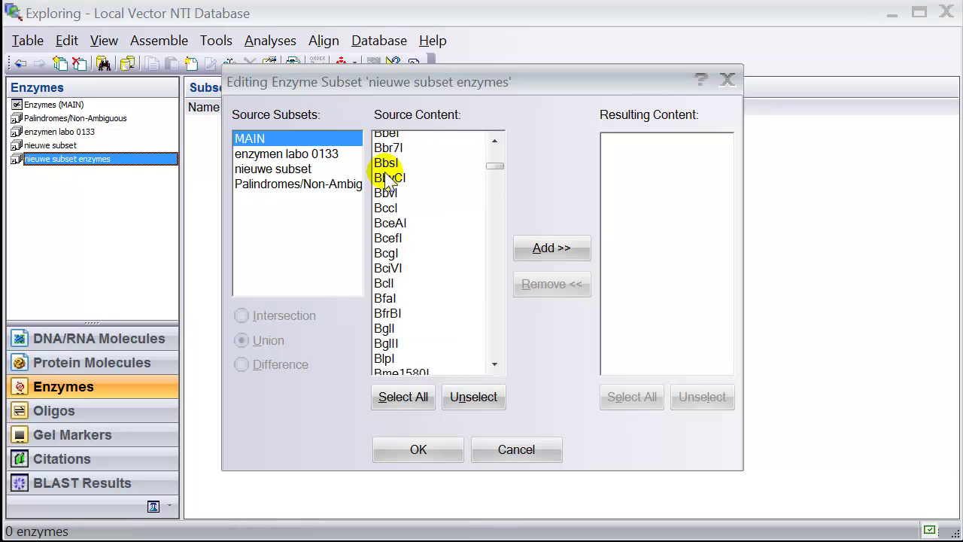
click(406, 319)
click(406, 320)
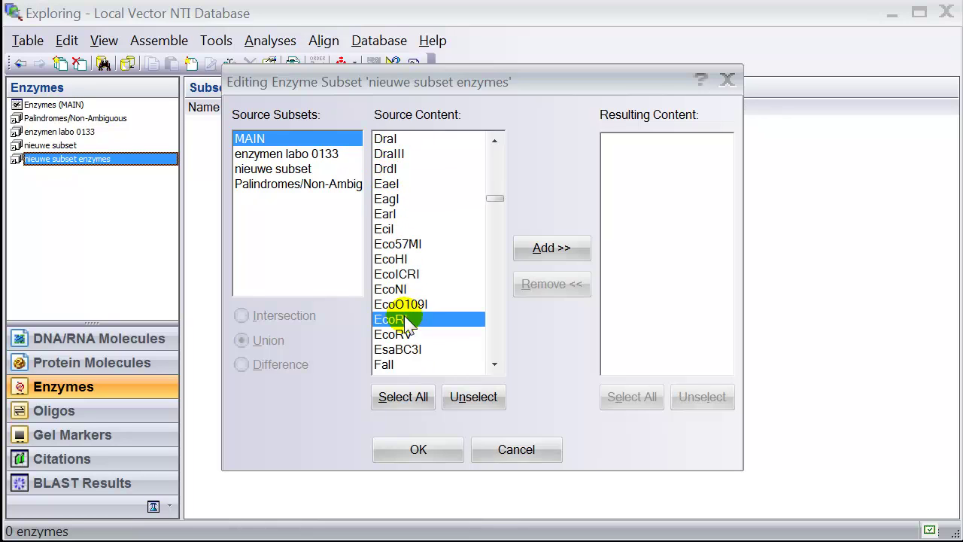
scroll(406, 320, down, 8)
click(406, 321)
scroll(406, 321, down, 3)
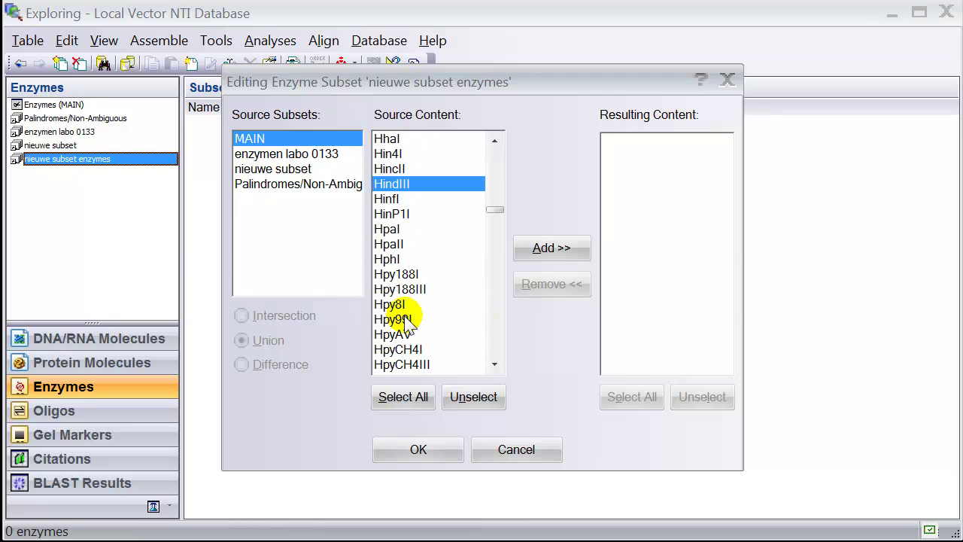
ctrl+click(396, 169)
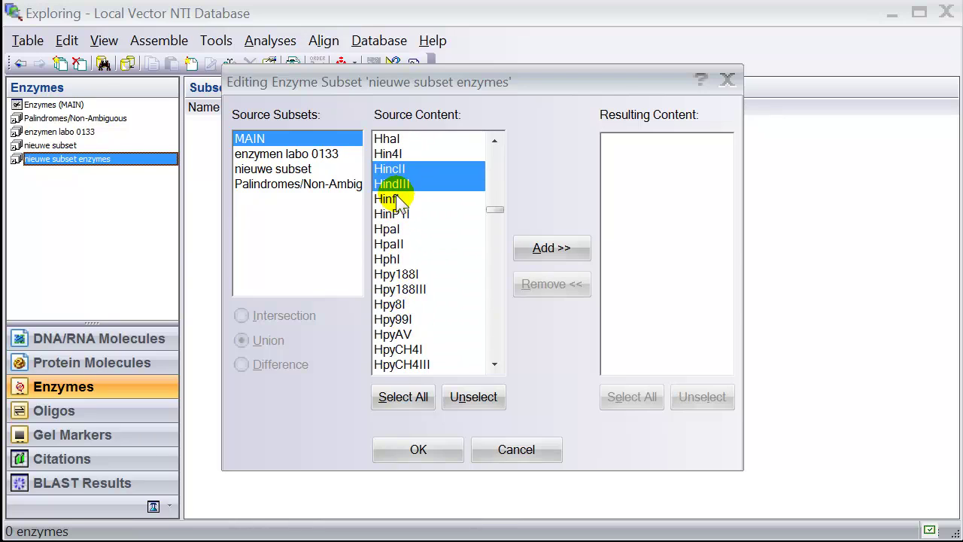
- Extend the source enzyme selection with RsaI, SacI and SmaI
scroll(398, 221, down, 20)
click(398, 243)
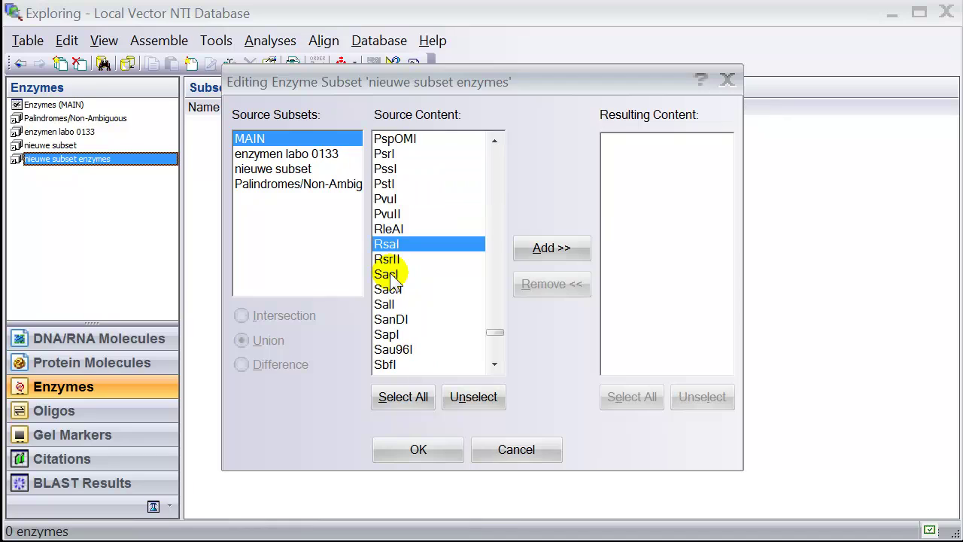
ctrl+click(395, 275)
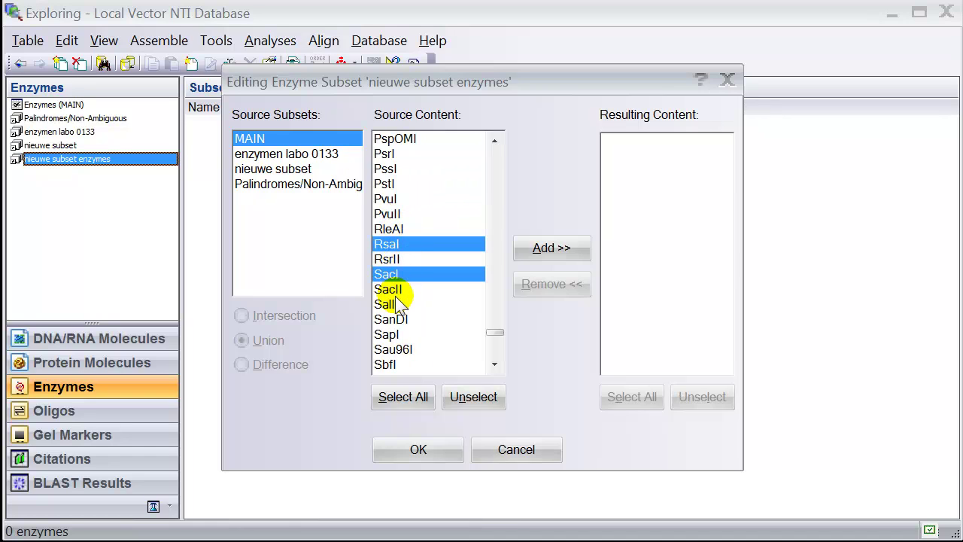
scroll(396, 301, down, 3)
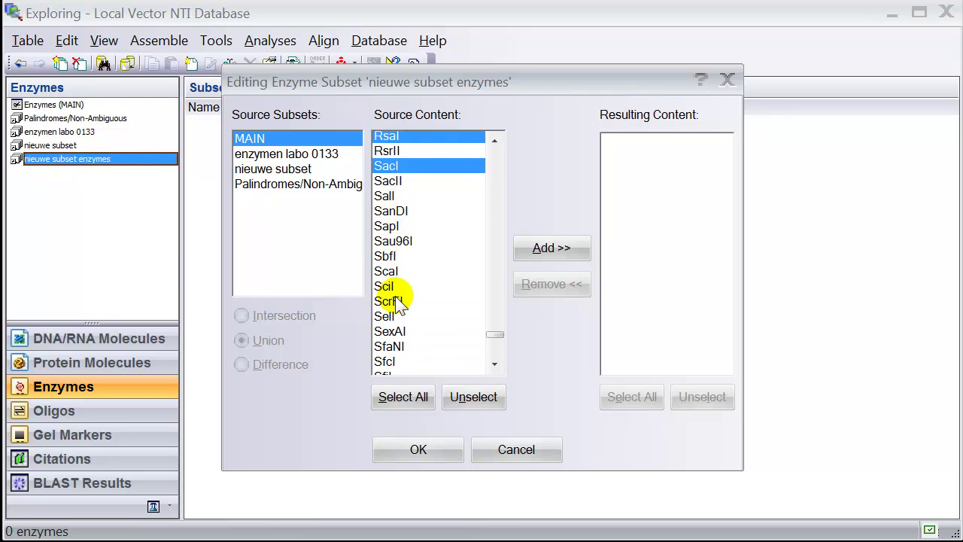
scroll(396, 301, down, 3)
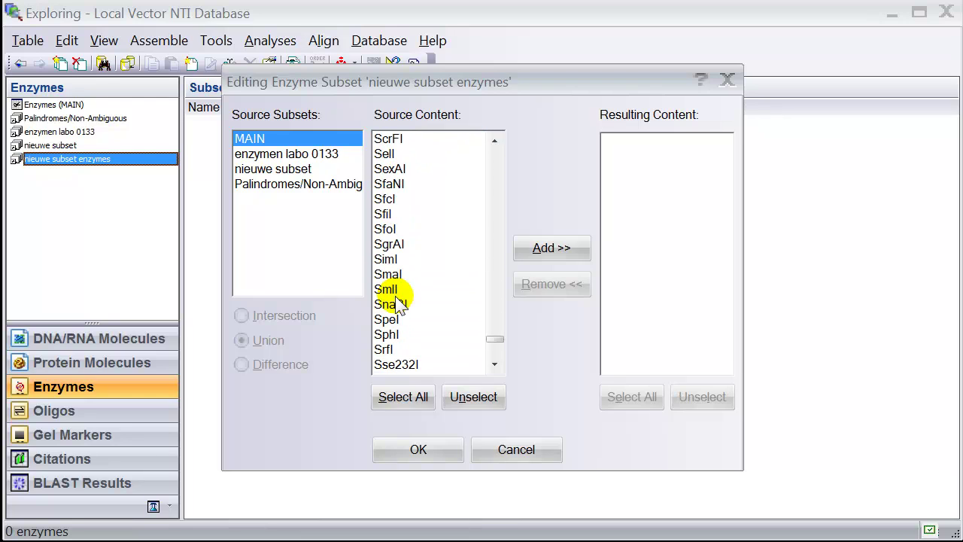
click(394, 275)
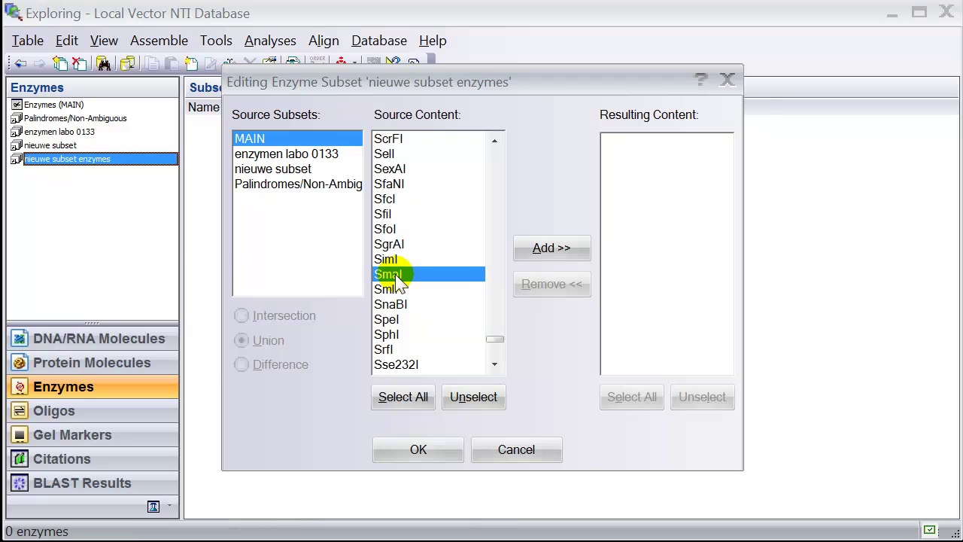
- Extend the selection with XbaI and XhoI, and add all selected enzymes to the subset "nieuwe subset enzymes"
scroll(395, 274, down, 5)
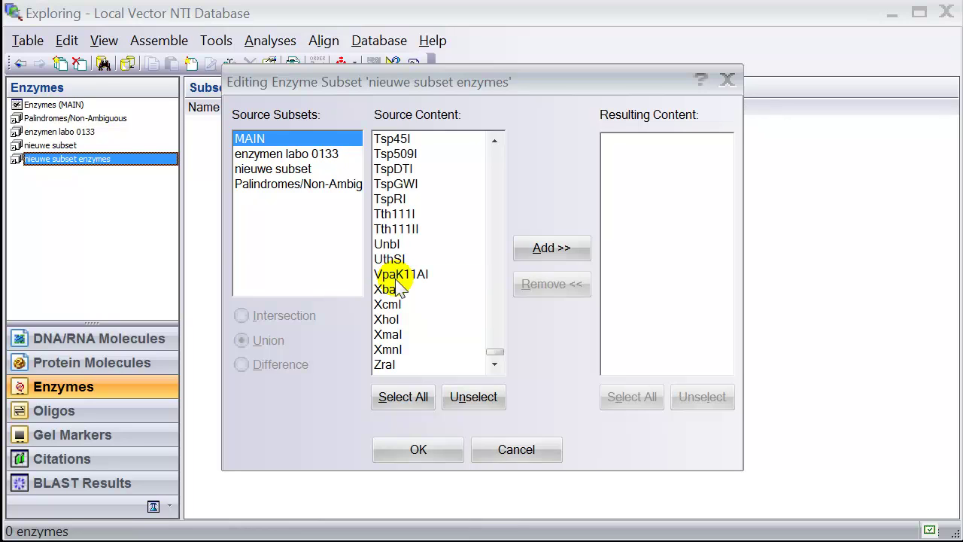
click(395, 290)
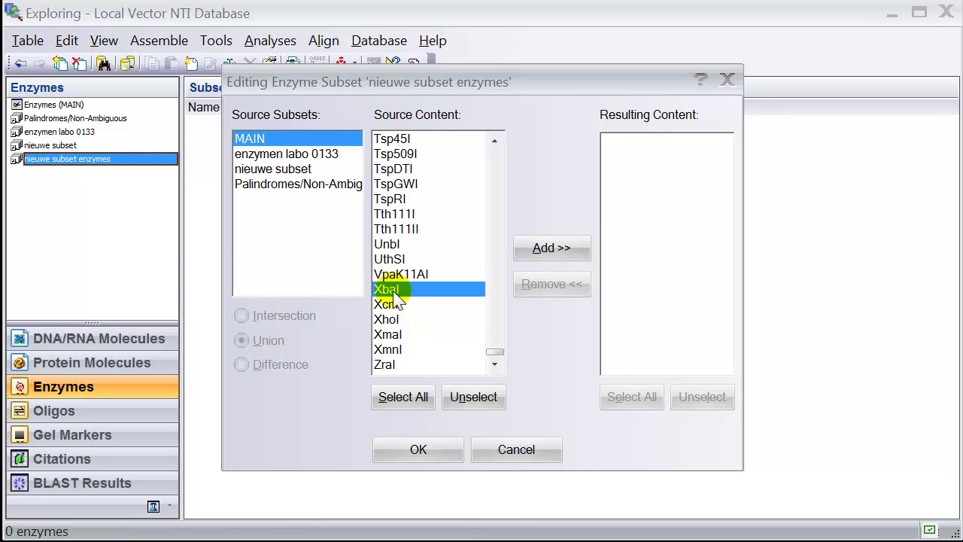
ctrl+click(398, 319)
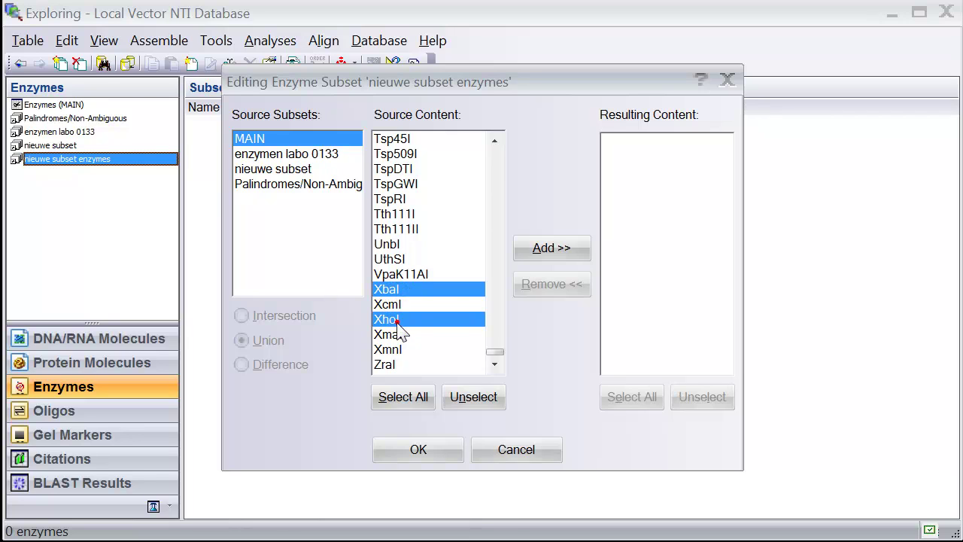
click(552, 247)
click(418, 449)
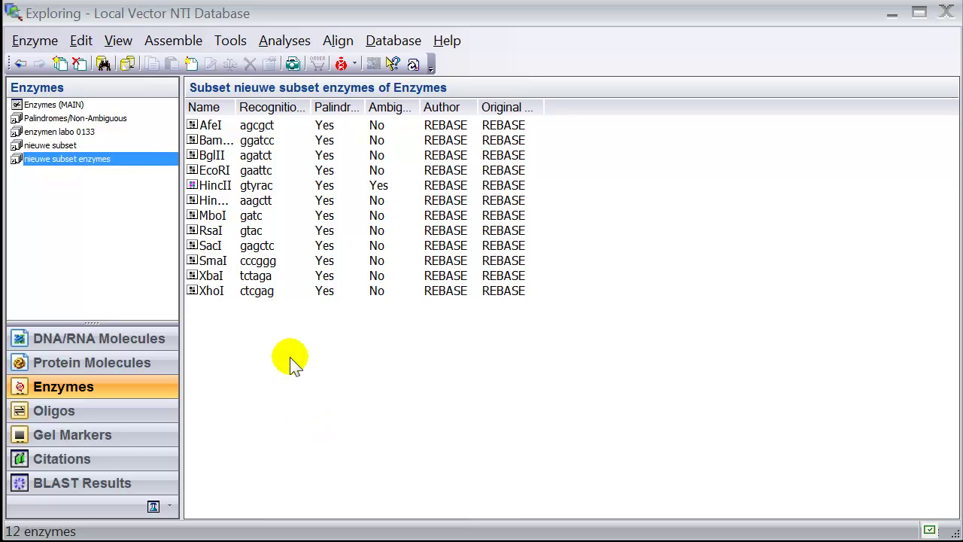
- Save the subset "nieuwe subset enzymes" to the desktop as an enzyme archive named "archief nieuwe subset enzymes"
right_click(69, 159)
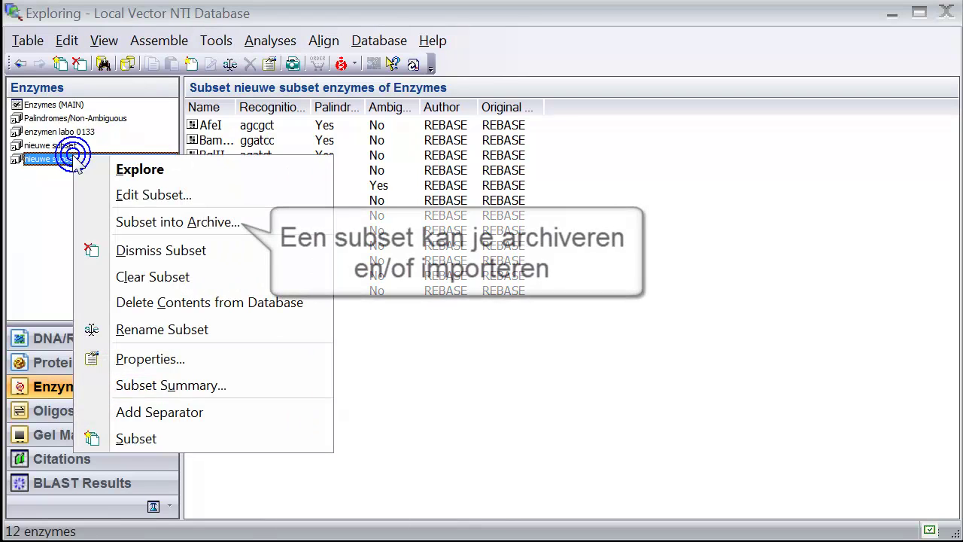
click(140, 223)
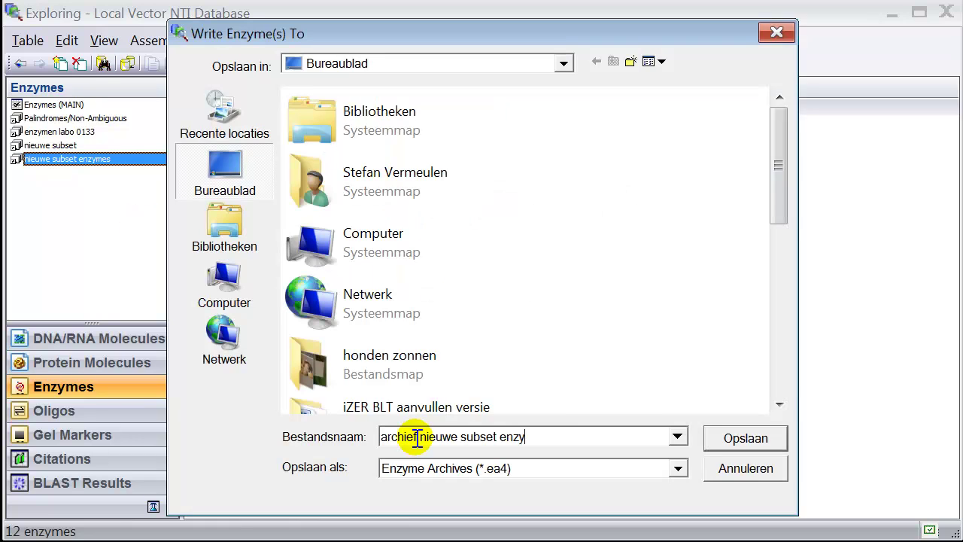
text(mes)
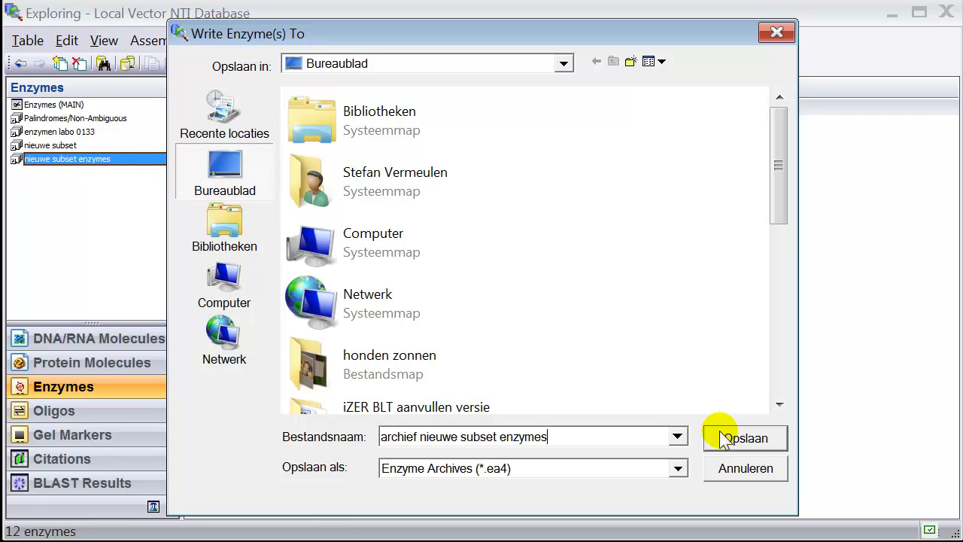
click(745, 437)
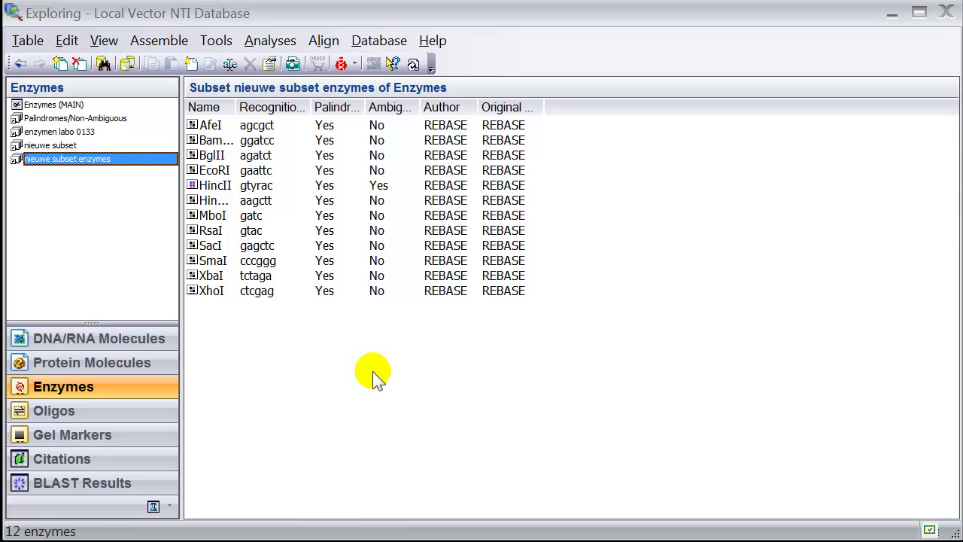
- Import the enzyme archive "archief nieuwe subset enzymes.ea4" into a new subset named "nieuwe subset enzymes2"
click(23, 40)
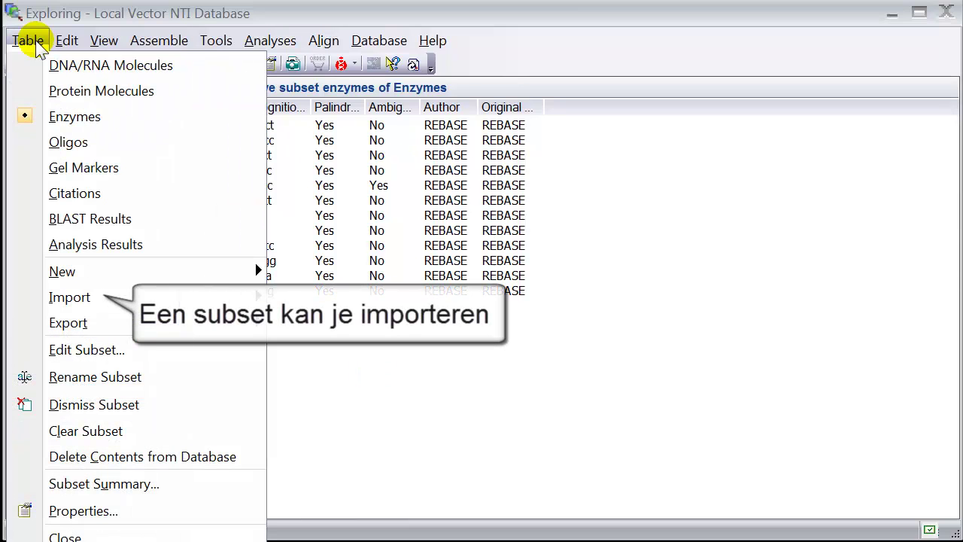
mouse_move(101, 299)
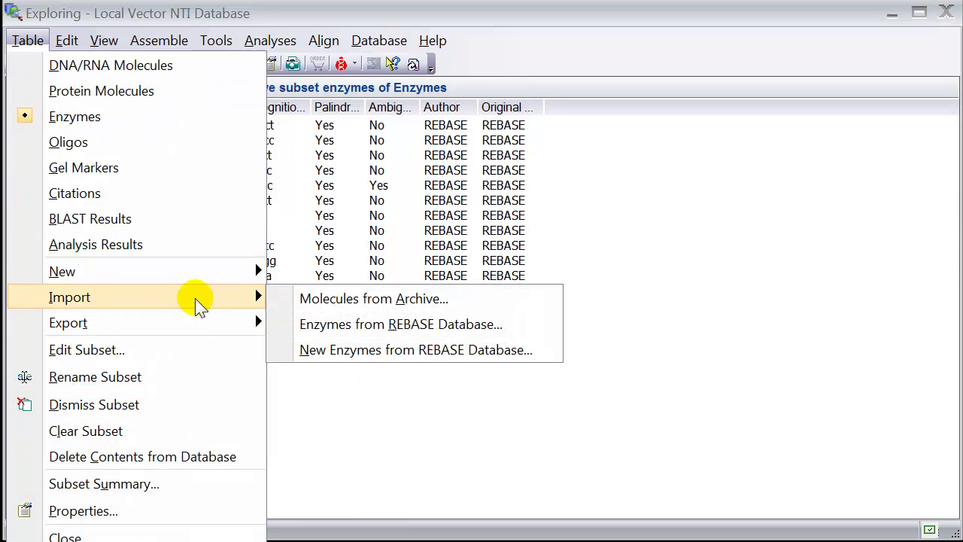
click(326, 299)
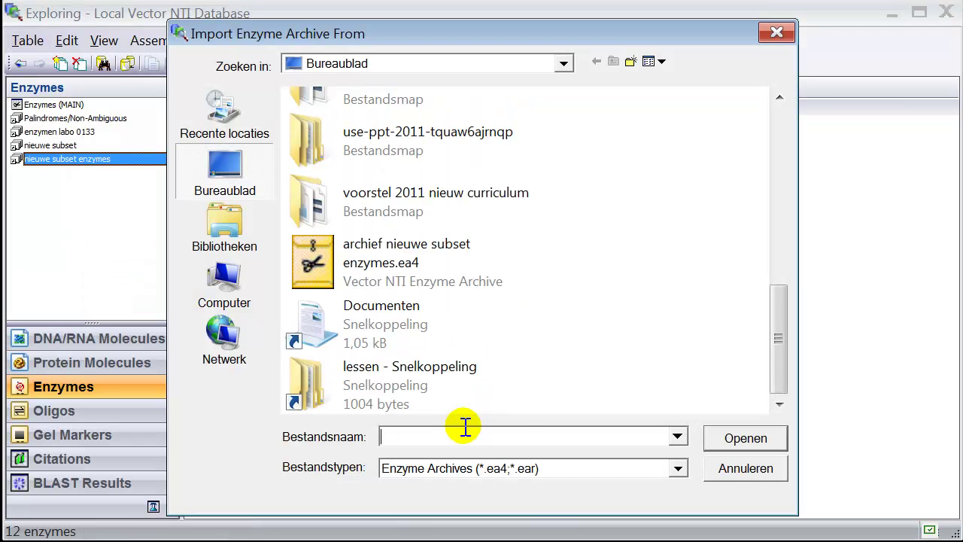
click(324, 260)
click(741, 441)
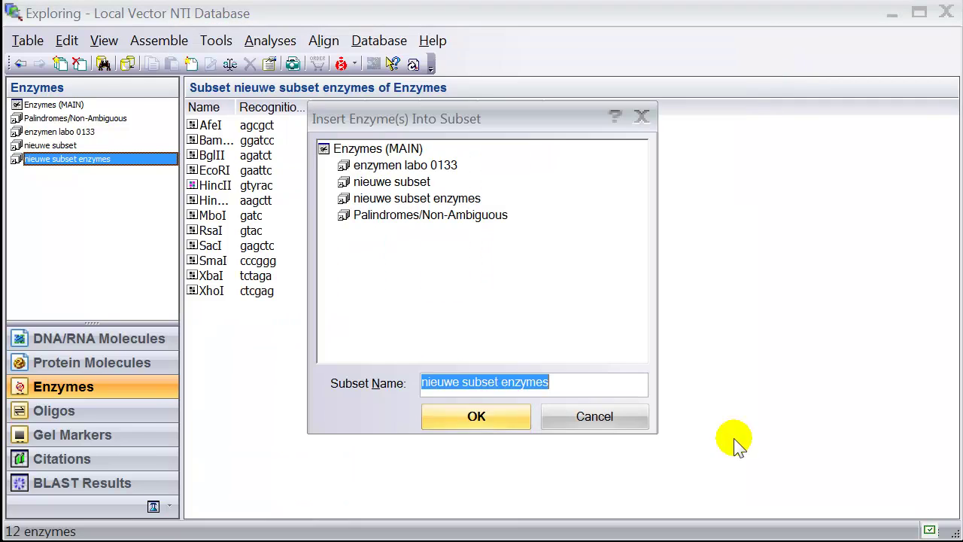
click(558, 384)
text(2)
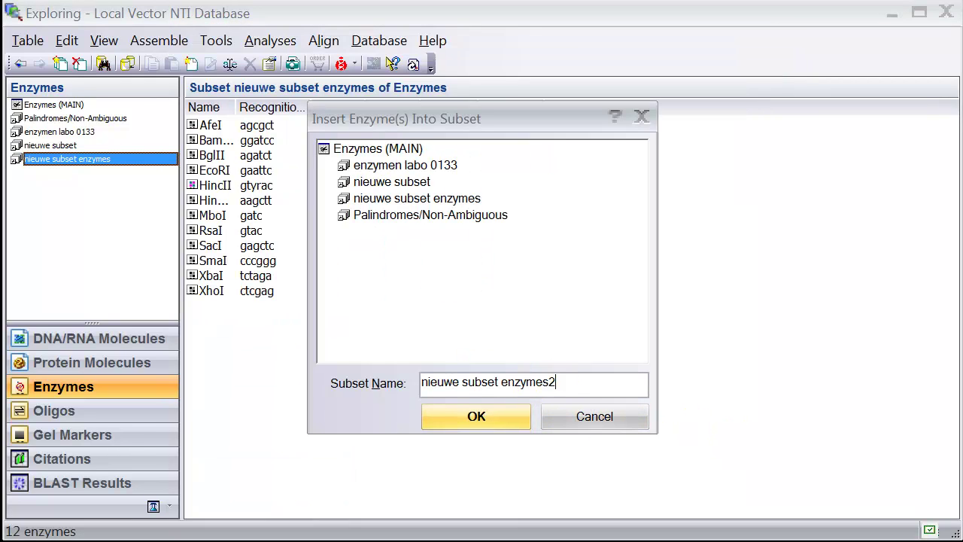
click(496, 419)
click(387, 321)
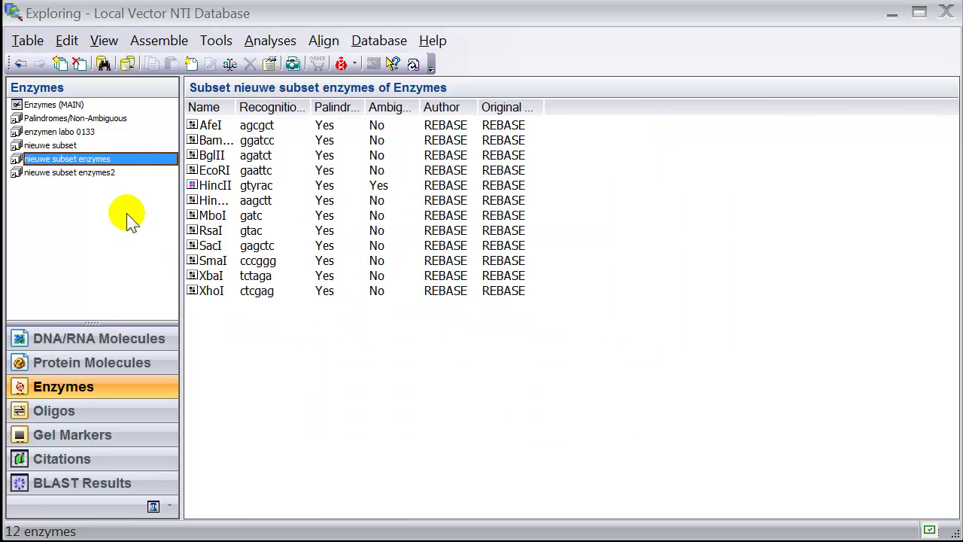
- Compare the contents of "nieuwe subset enzymes" and "nieuwe subset enzymes2", and dismiss the subset "nieuwe subset enzymes2"
click(96, 174)
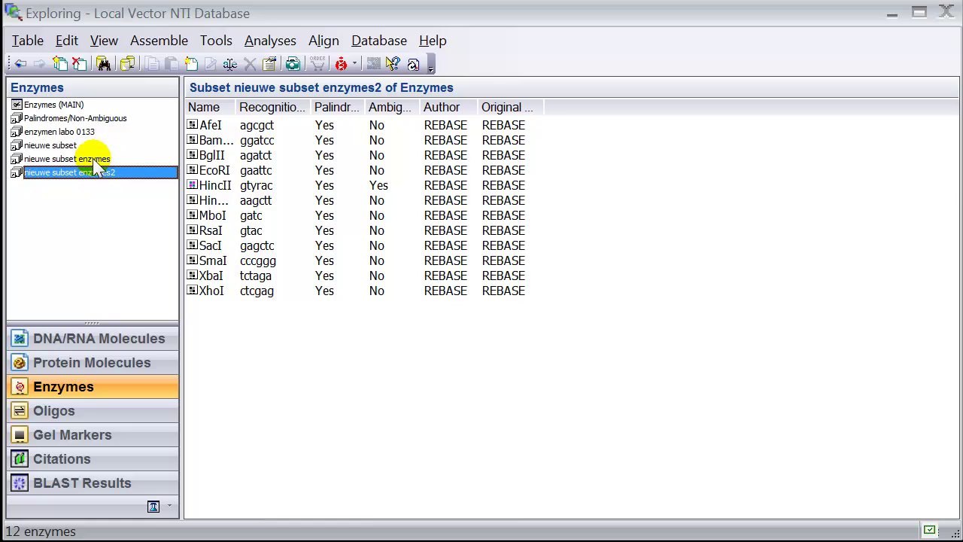
click(93, 159)
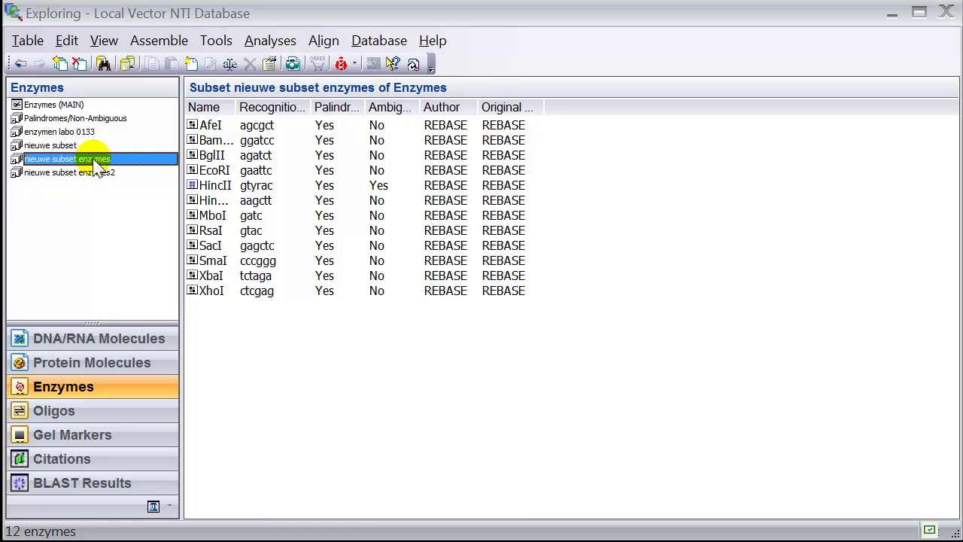
click(96, 174)
right_click(93, 172)
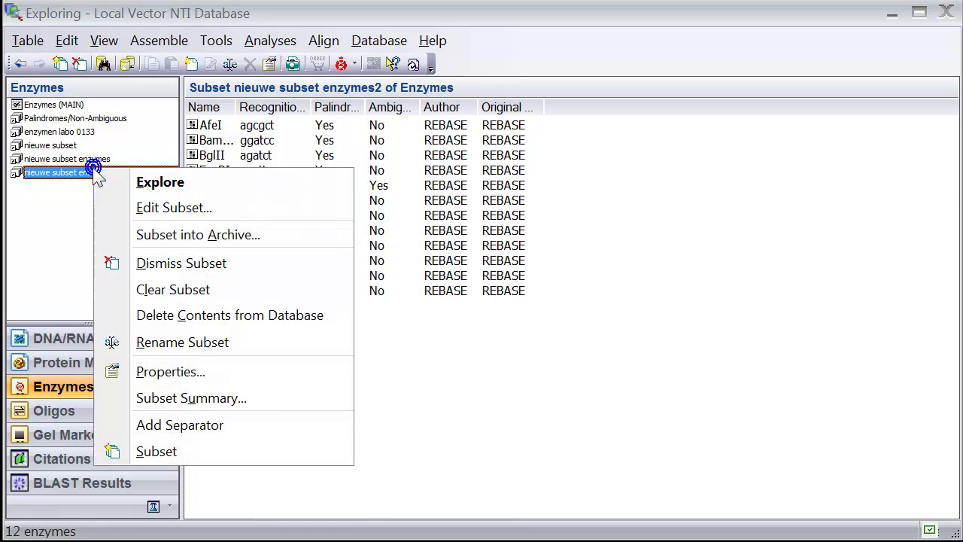
click(181, 263)
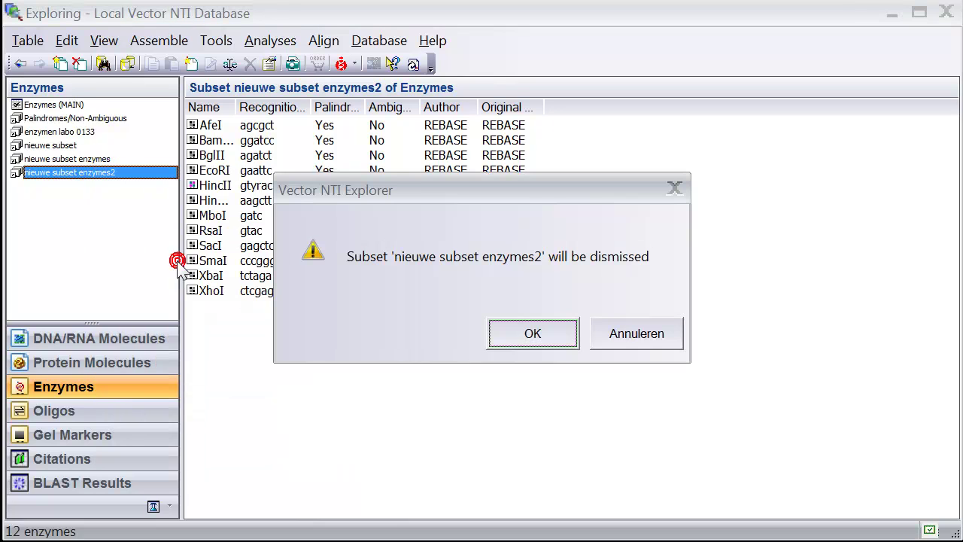
click(535, 338)
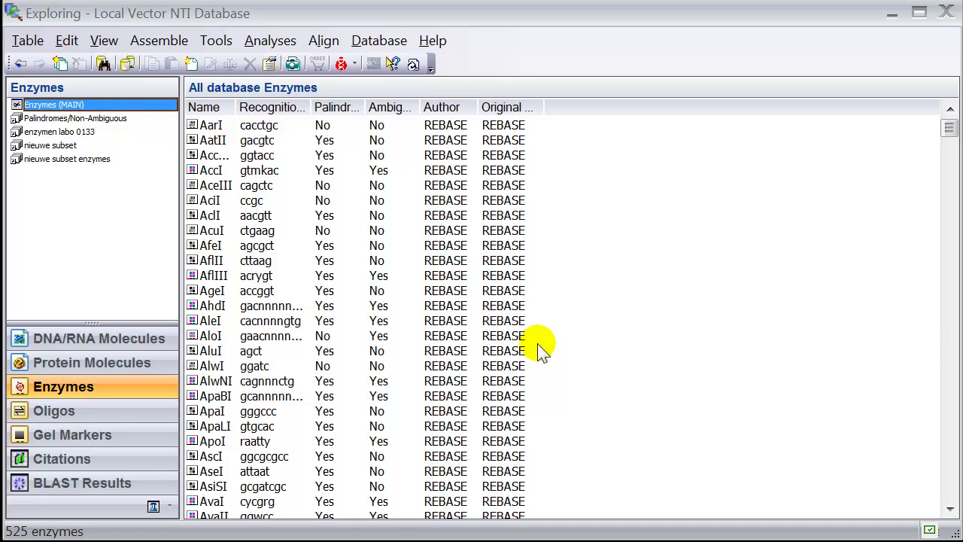
- Open the plasmid pUC18 from the DNA/RNA subset "new subset DNA molecules"
click(112, 347)
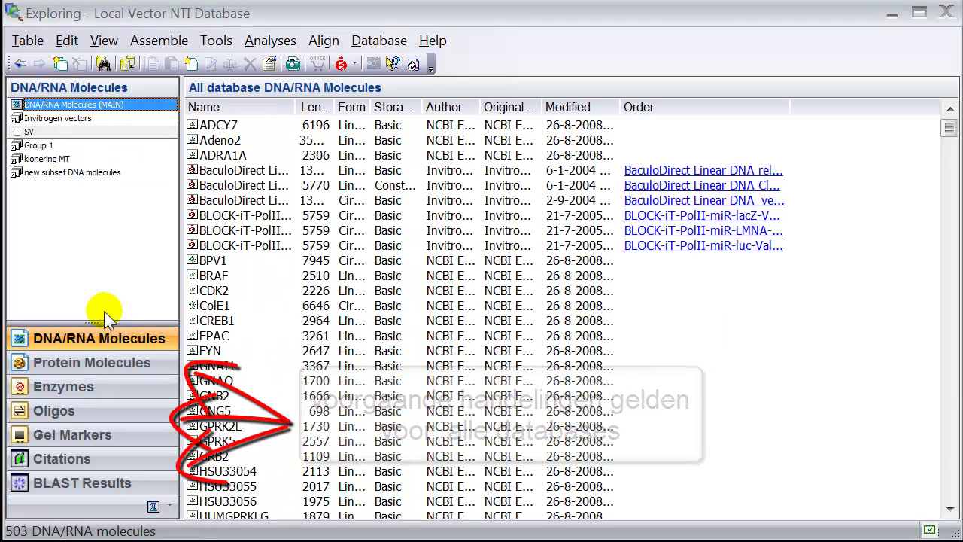
click(75, 173)
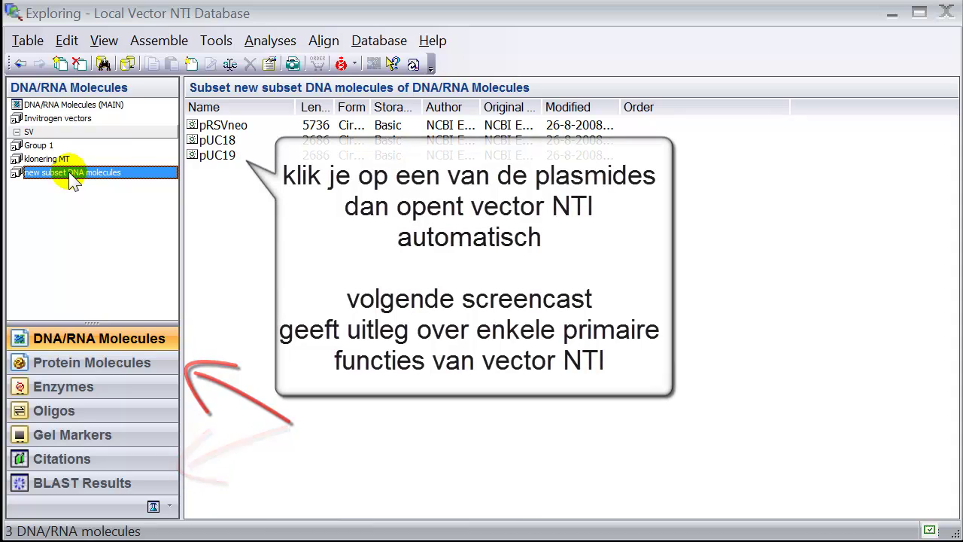
click(225, 141)
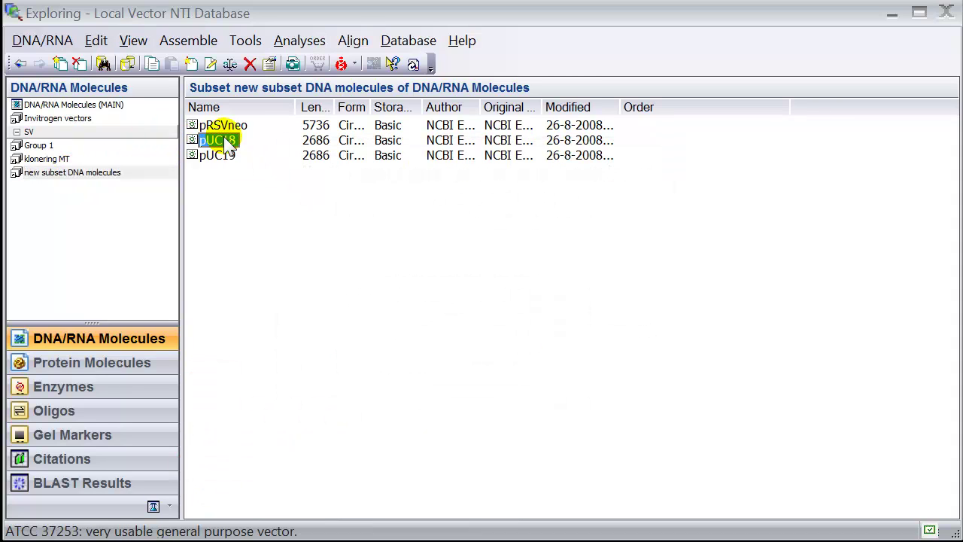
right_click(227, 143)
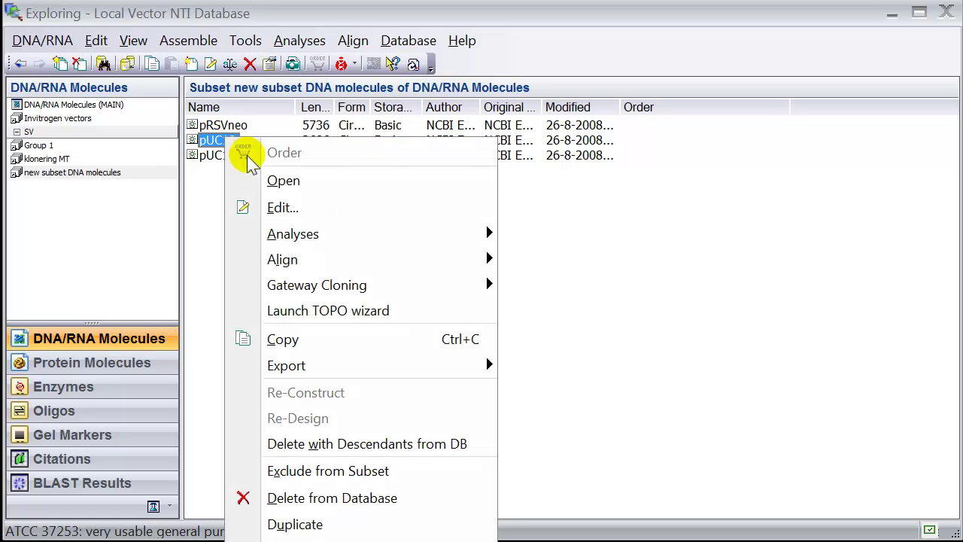
click(283, 181)
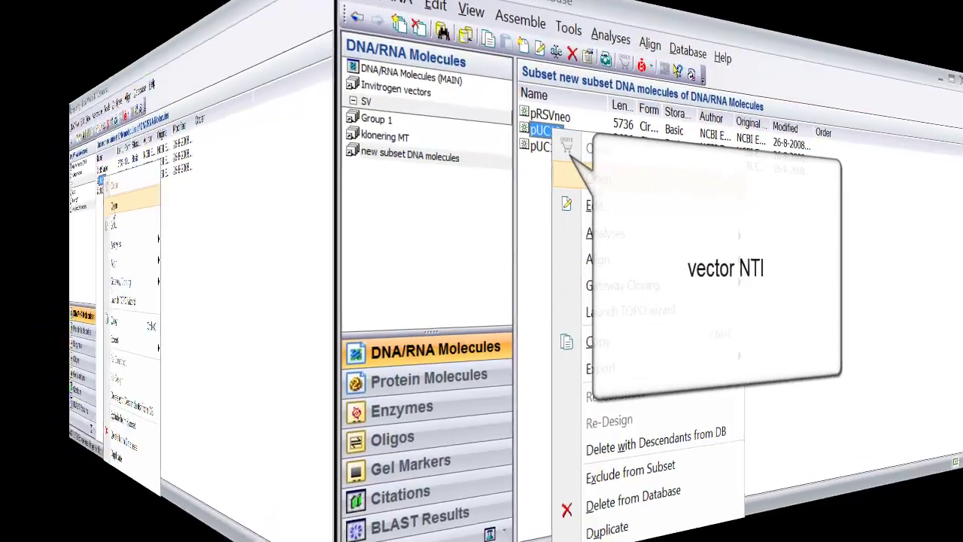